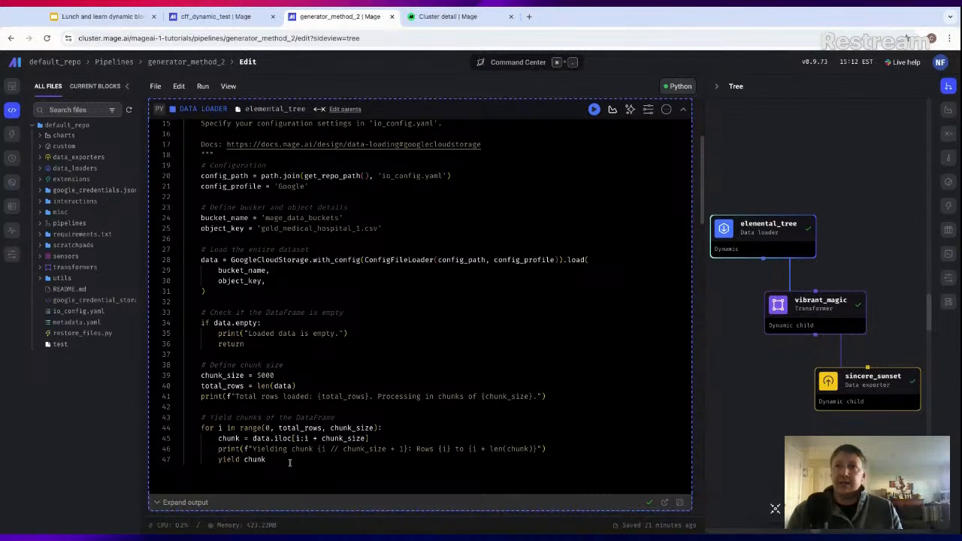
Run the elemental_tree data loader block and review its chunk-yielding loop, output table and log
left_click_drag(290, 462, 203, 428)
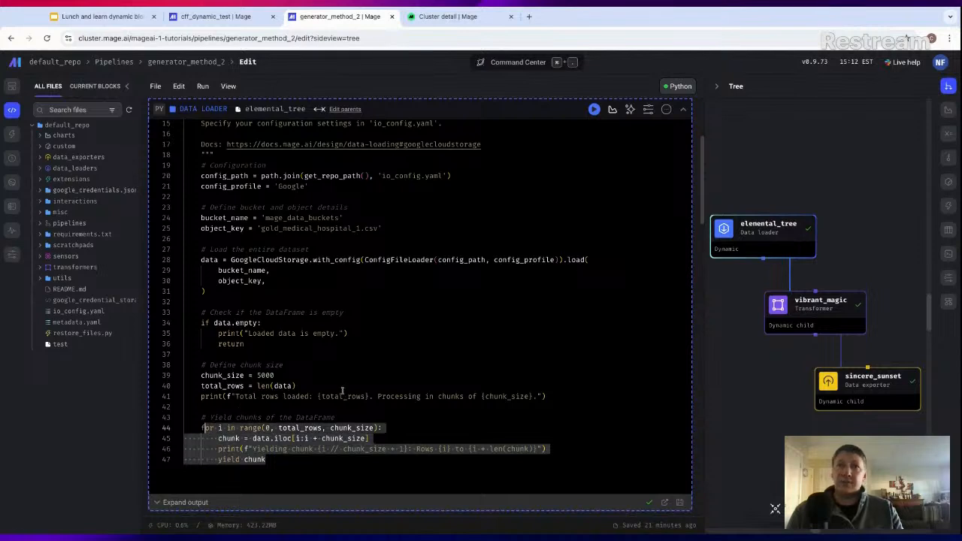
left_click(357, 389)
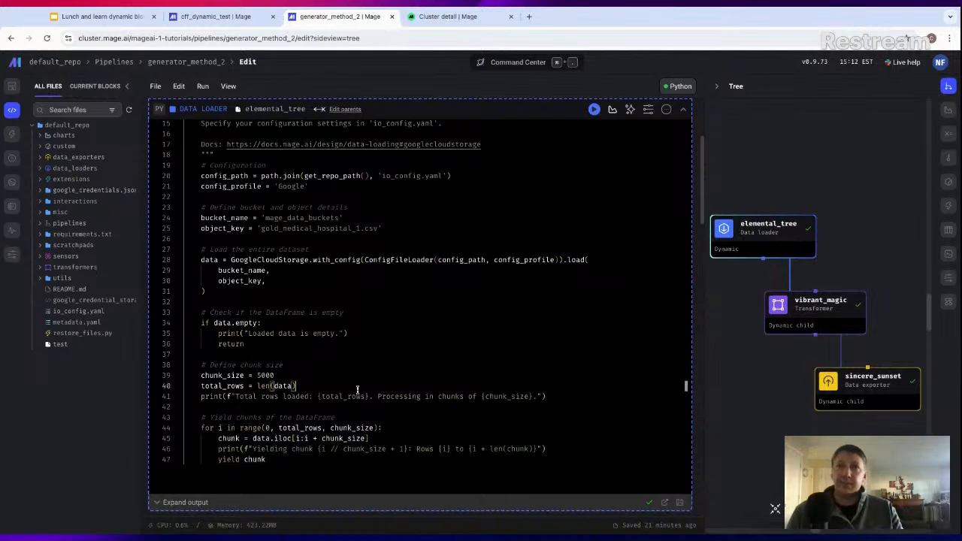
left_click(593, 110)
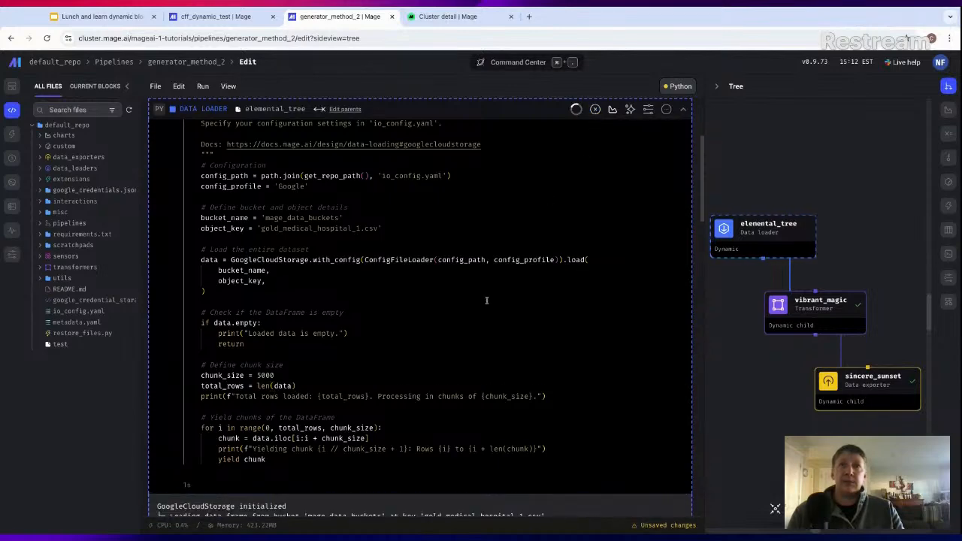
scroll(488, 301, "down", 2)
scroll(487, 301, "down", 3)
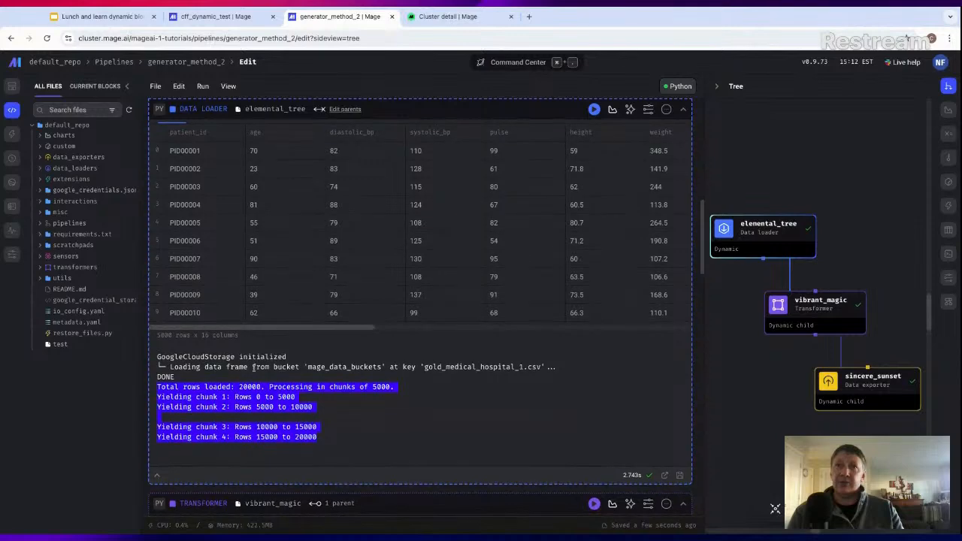
scroll(253, 369, "up", 10)
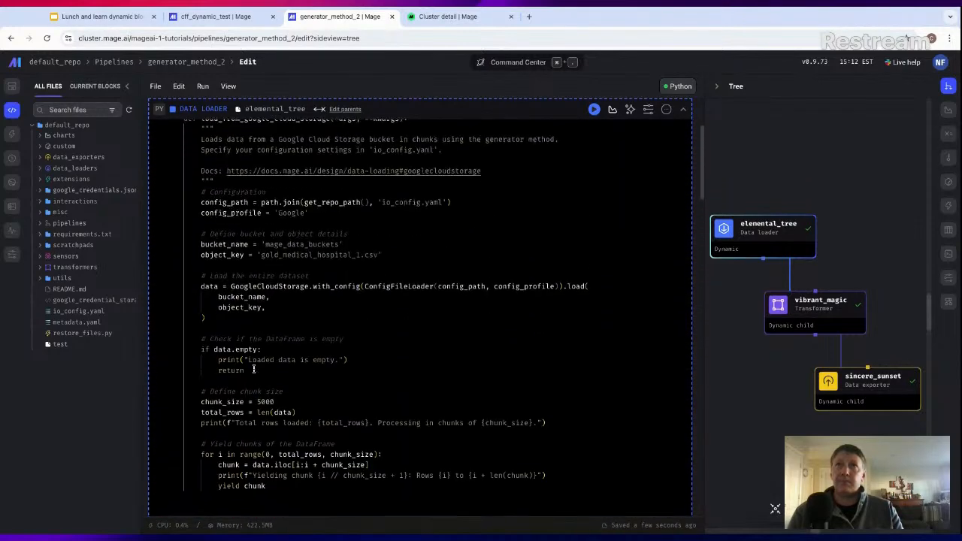
scroll(253, 369, "down", 10)
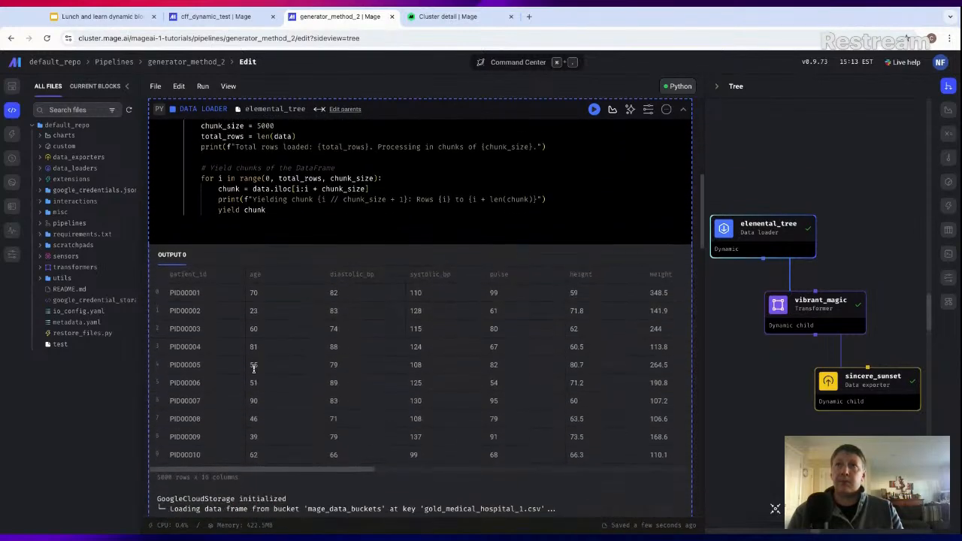
scroll(254, 369, "down", 5)
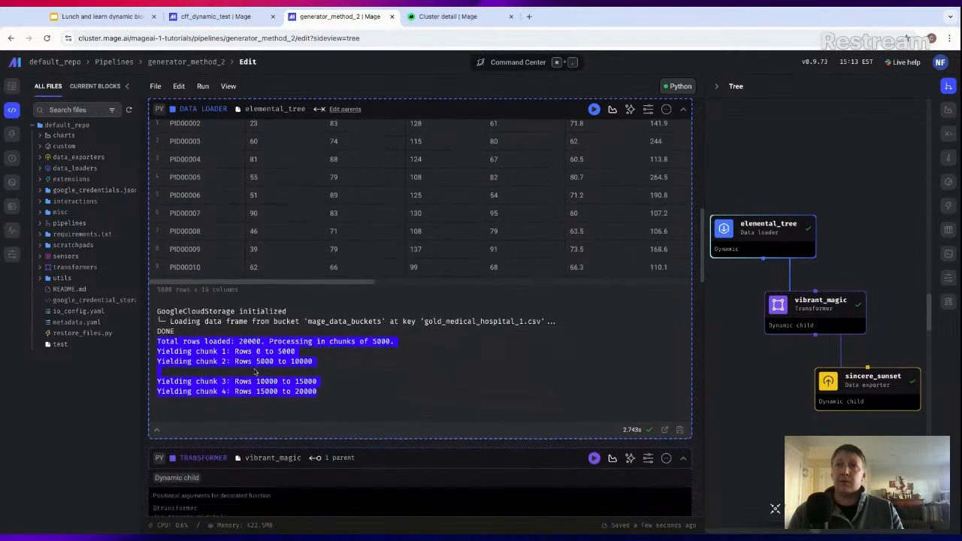
Run the vibrant_magic transformer block that adds risk_score_2 and check its output table
scroll(254, 371, "down", 5)
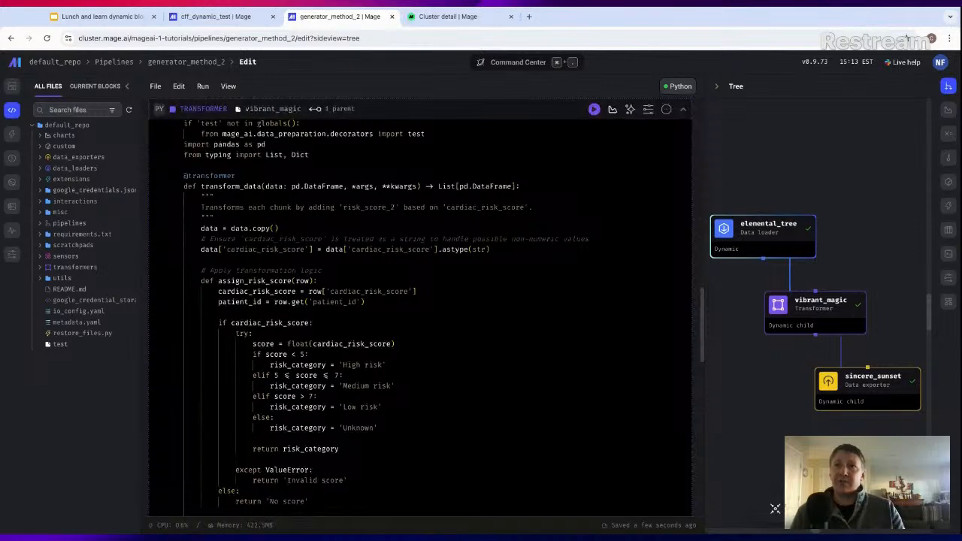
scroll(419, 316, "down", 3)
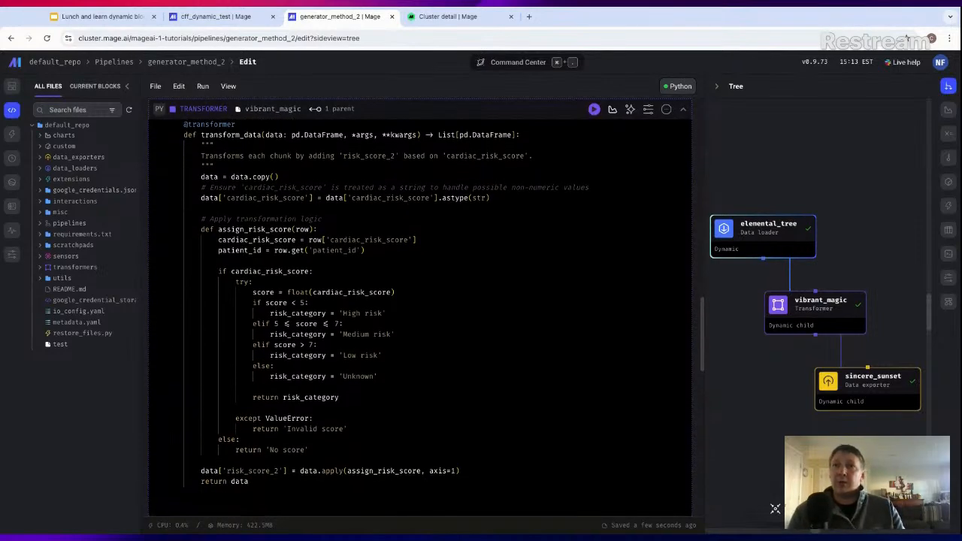
double_click(281, 470)
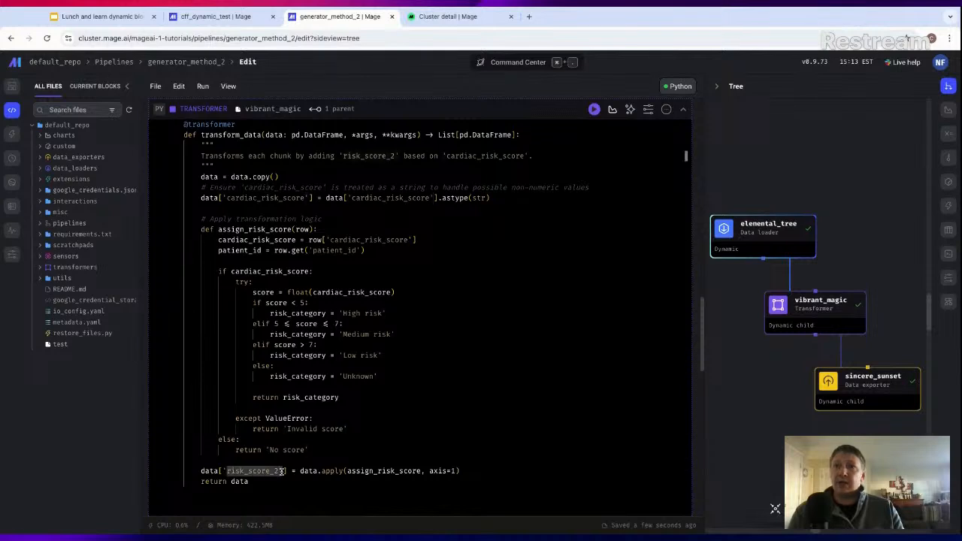
left_click(253, 481)
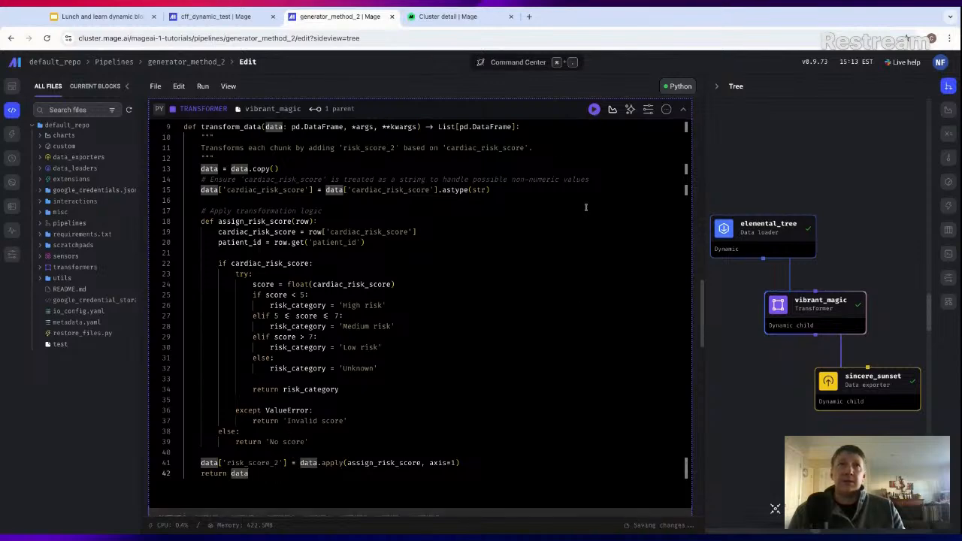
key("super+Return")
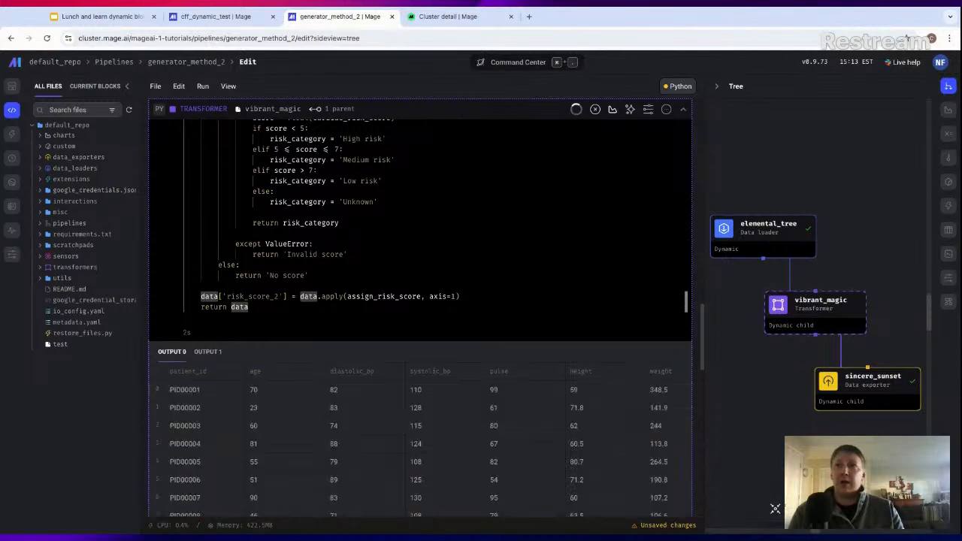
scroll(507, 333, "down", 1)
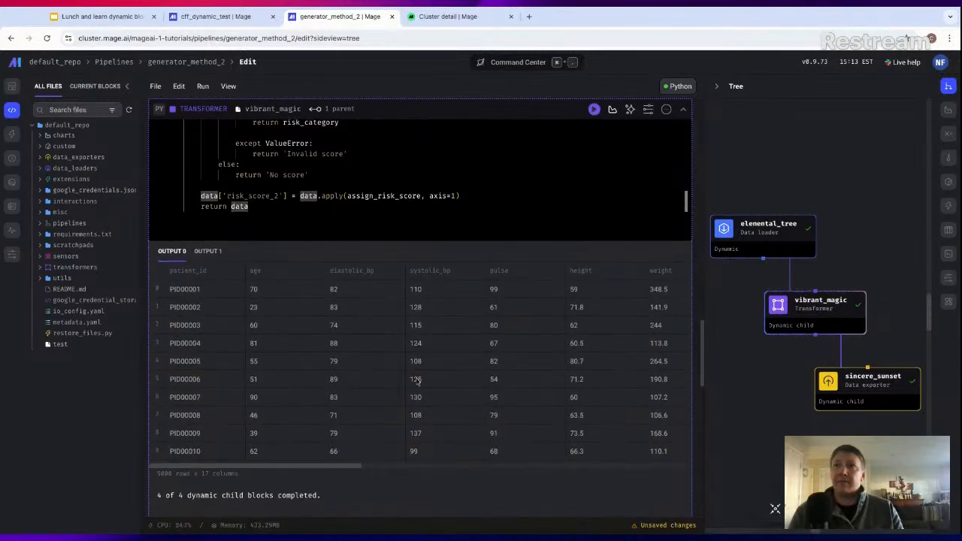
scroll(422, 370, "down", 1)
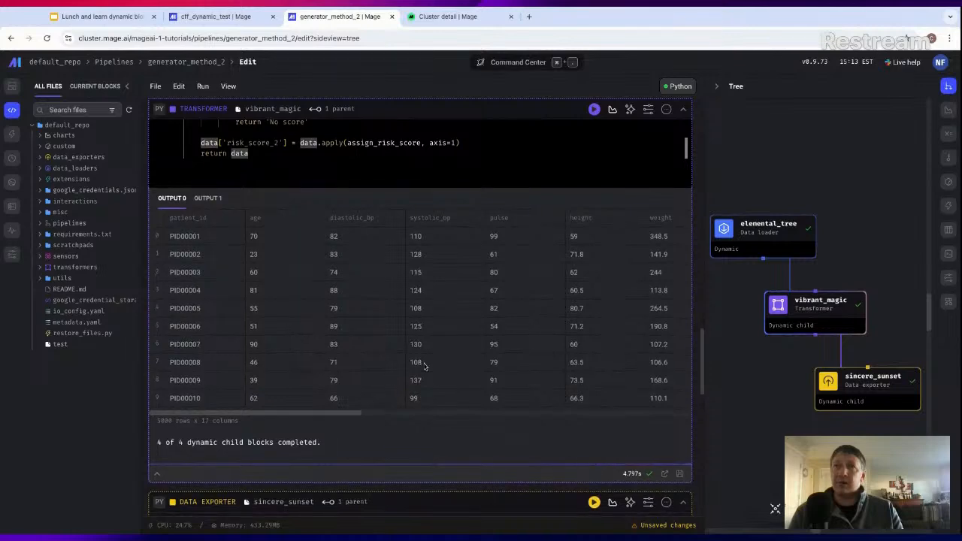
scroll(425, 367, "down", 1)
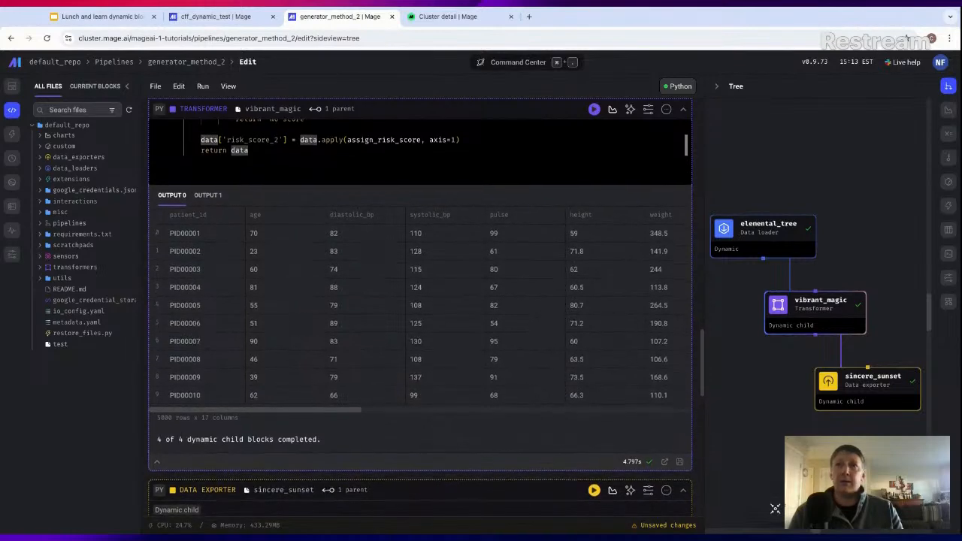
Run the sincere_sunset data exporter block to append the transformed chunks to the BigQuery medical table
scroll(421, 316, "down", 5)
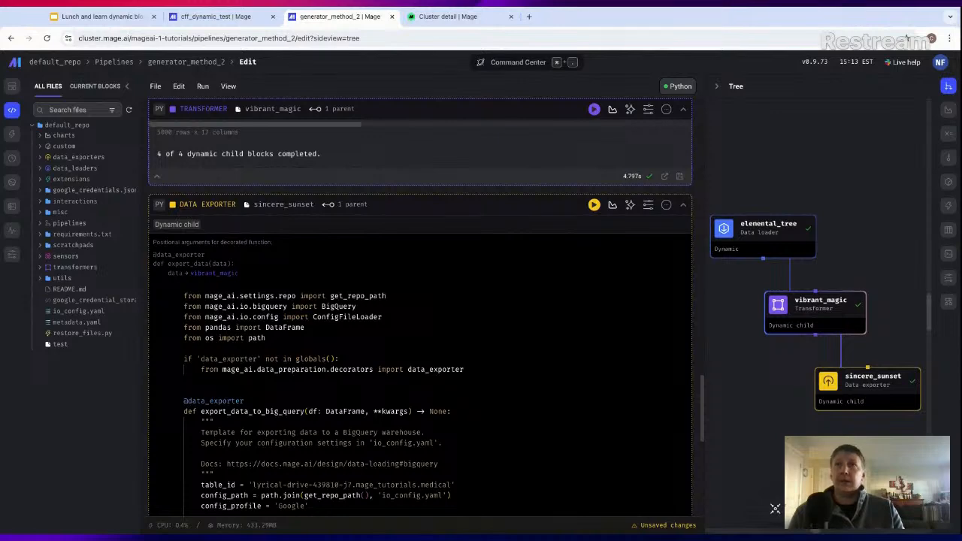
scroll(420, 315, "down", 2)
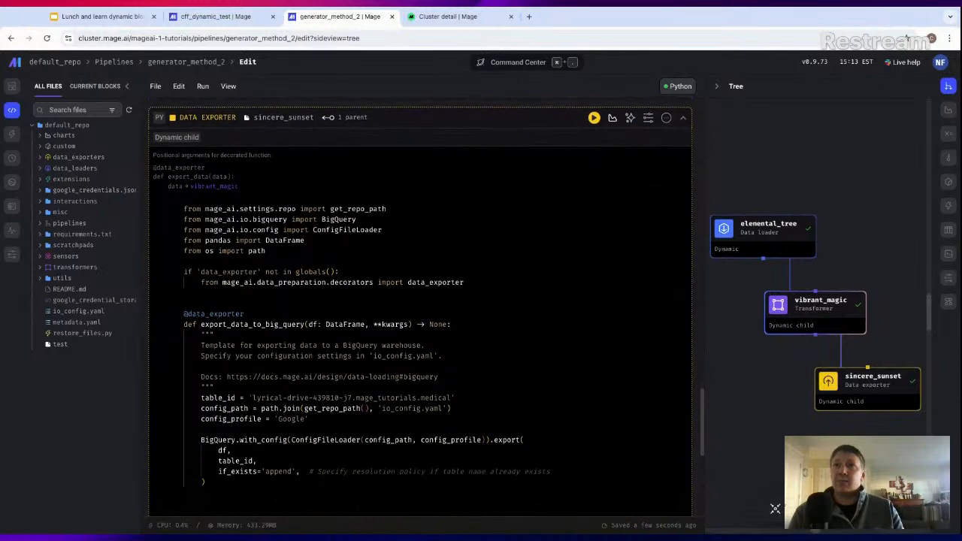
scroll(464, 353, "down", 1)
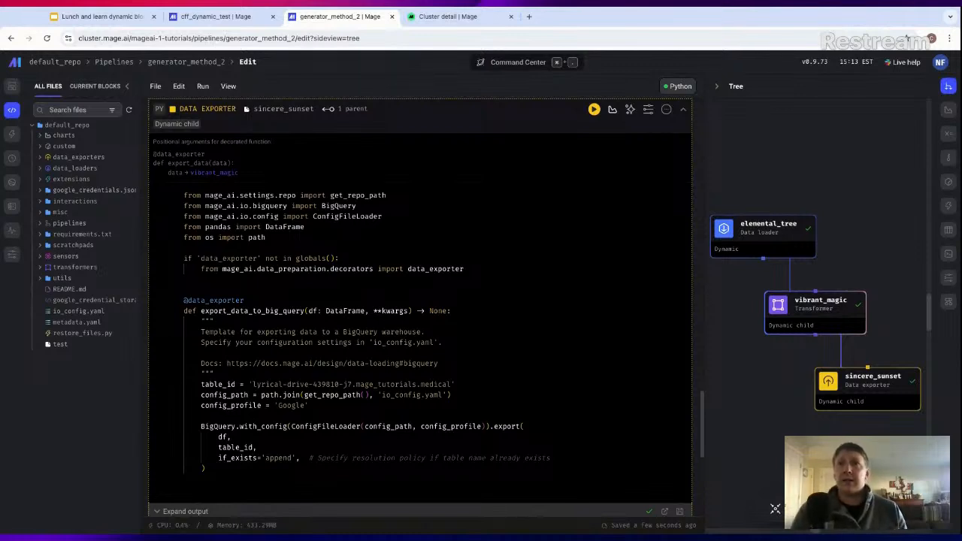
left_click(595, 111)
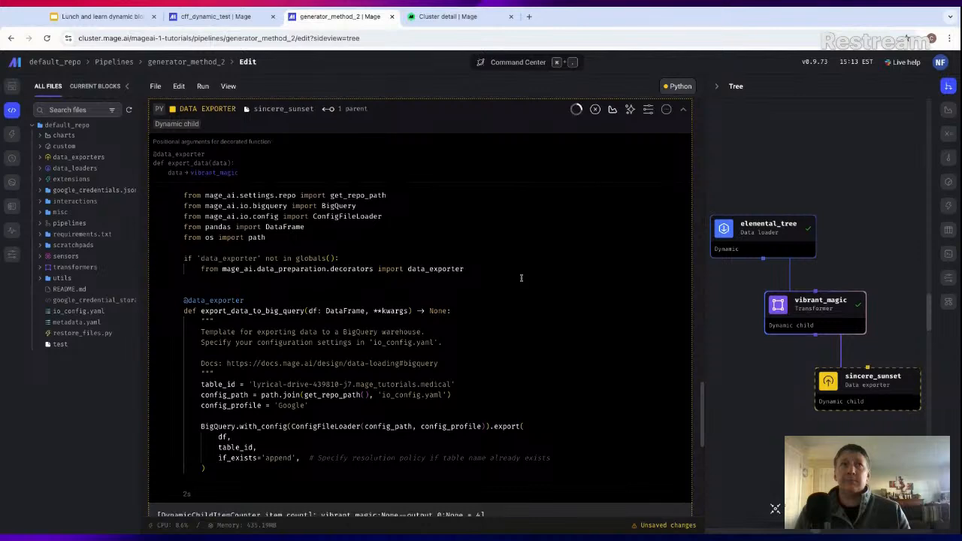
scroll(521, 278, "down", 3)
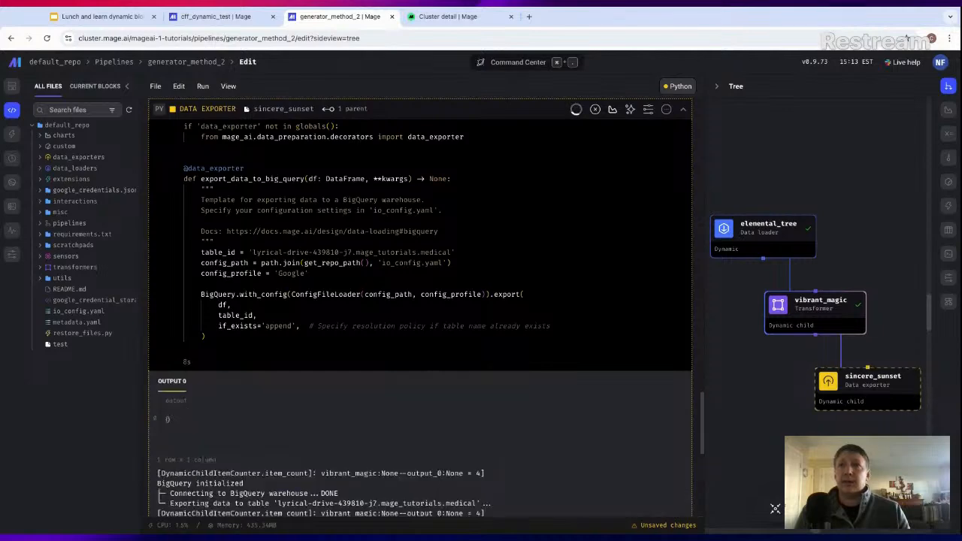
scroll(431, 344, "down", 4)
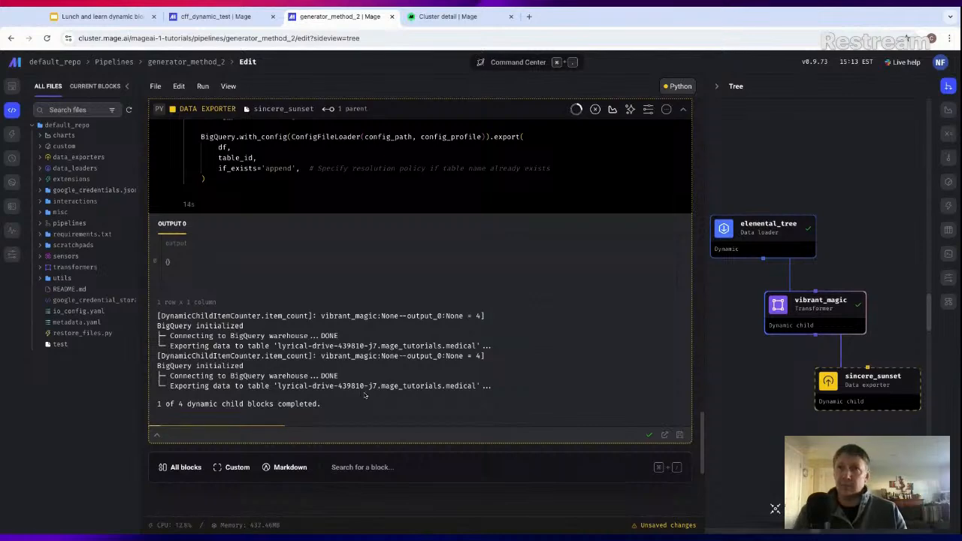
Look up the dynamic parent setting among the elemental_tree data loader's block actions, leaving it as is
scroll(365, 396, "up", 10)
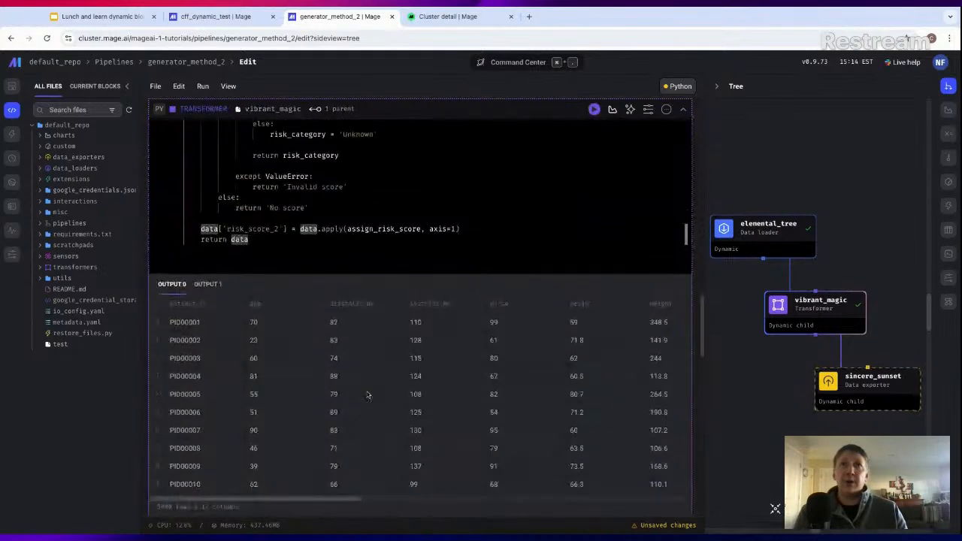
scroll(368, 396, "up", 15)
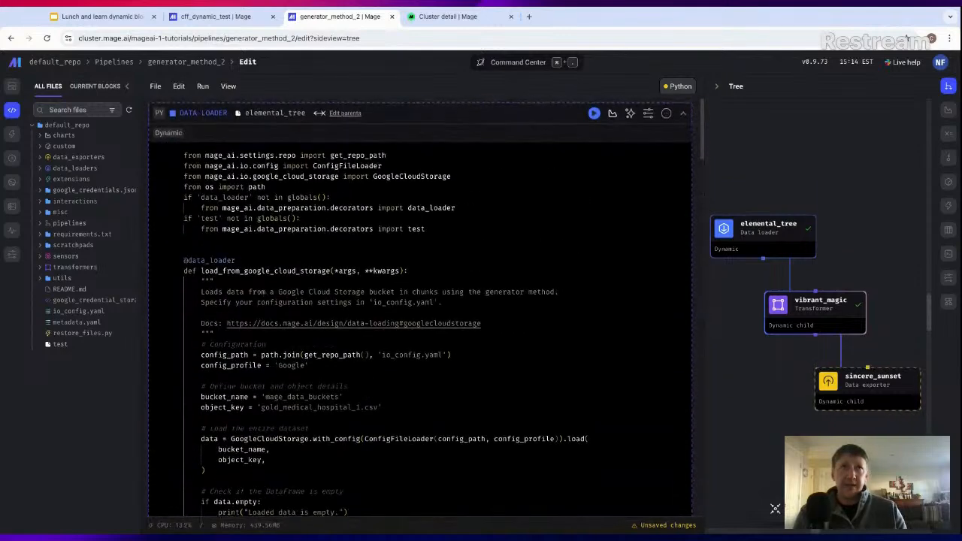
left_click(666, 115)
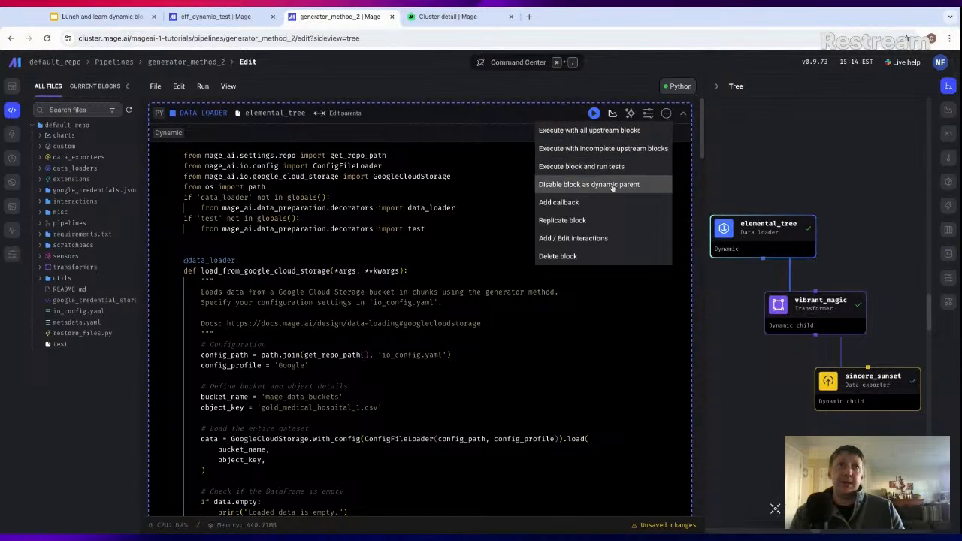
left_click(478, 245)
Examine the sincere_sunset exporter's output log for the execution of its dynamic child blocks
scroll(477, 249, "down", 20)
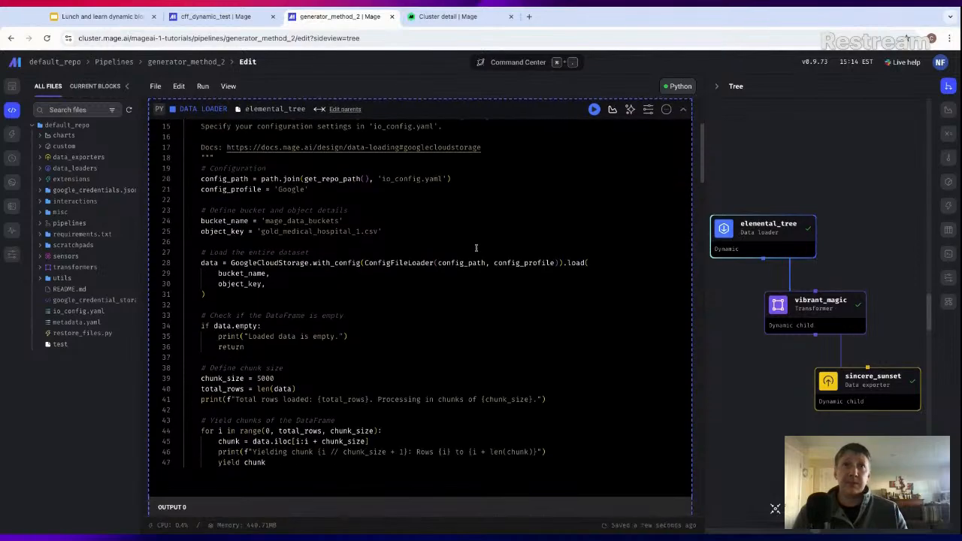
scroll(476, 255, "down", 5)
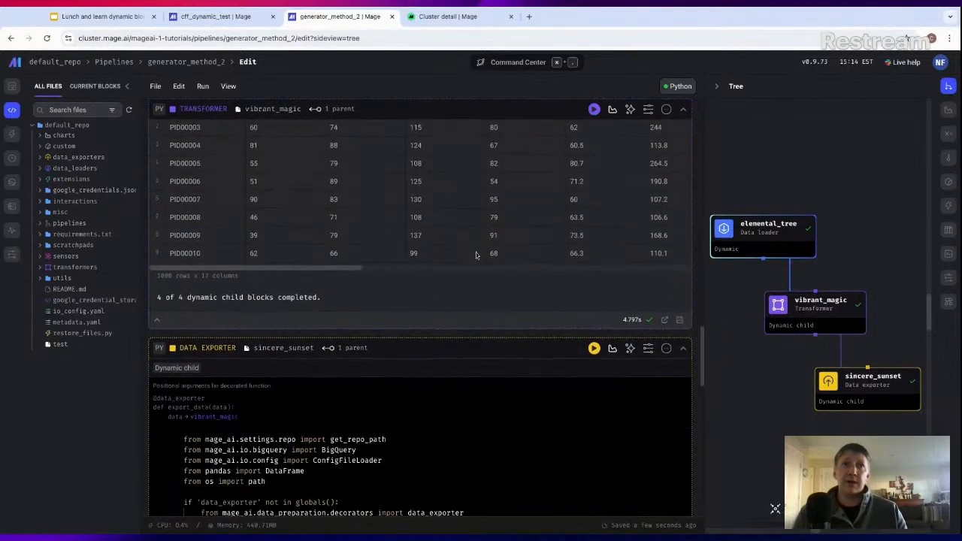
scroll(481, 255, "down", 10)
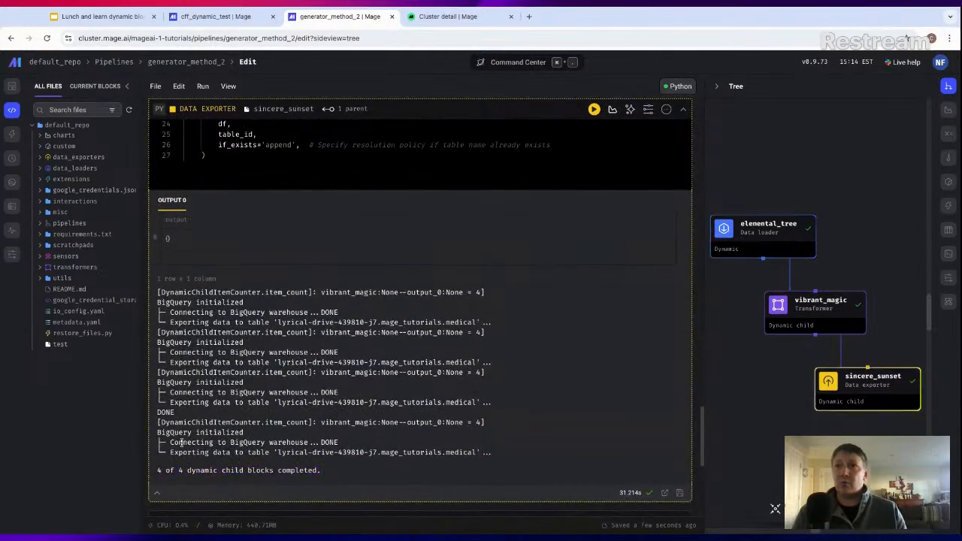
left_click(361, 342)
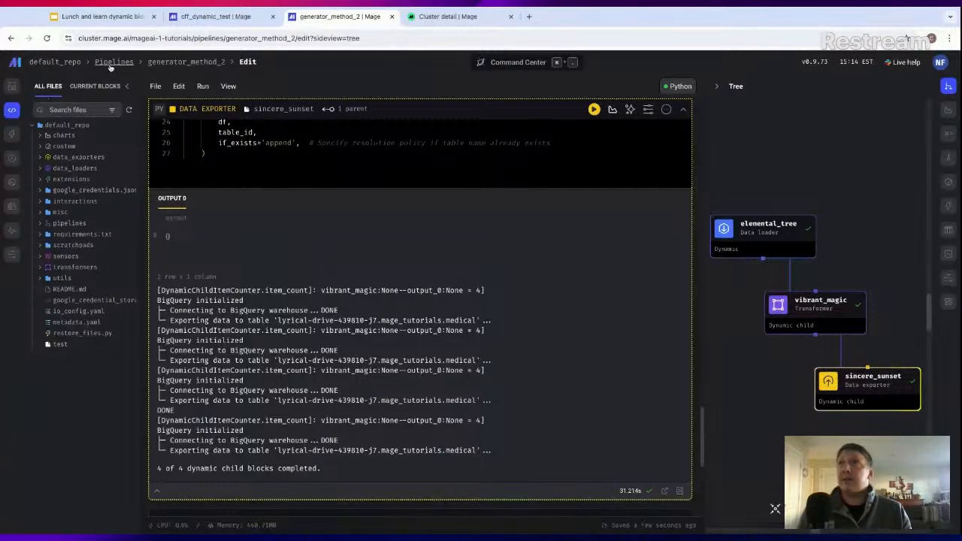
Run the pipeline's solitary snow trigger once and open the block runs of the new pipeline run
mouse_move(23, 134)
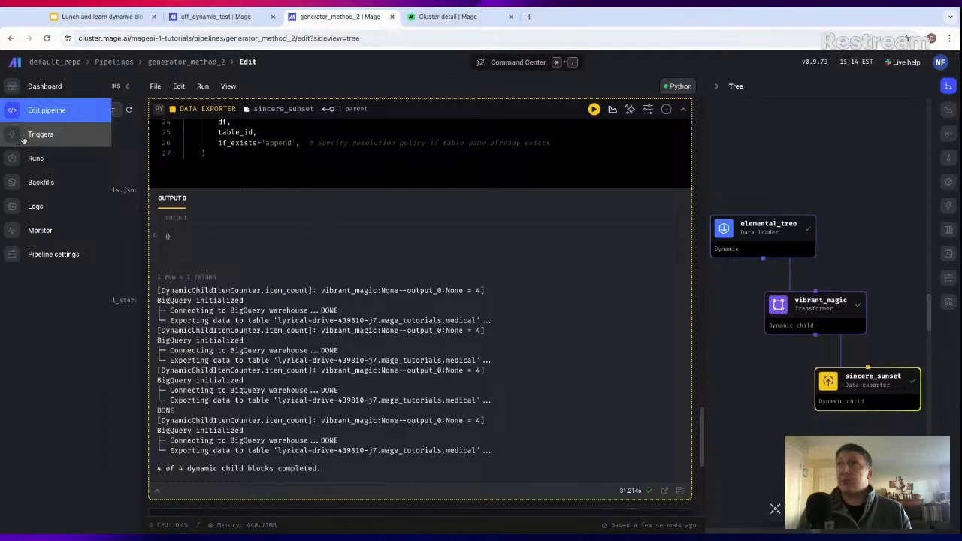
left_click(37, 135)
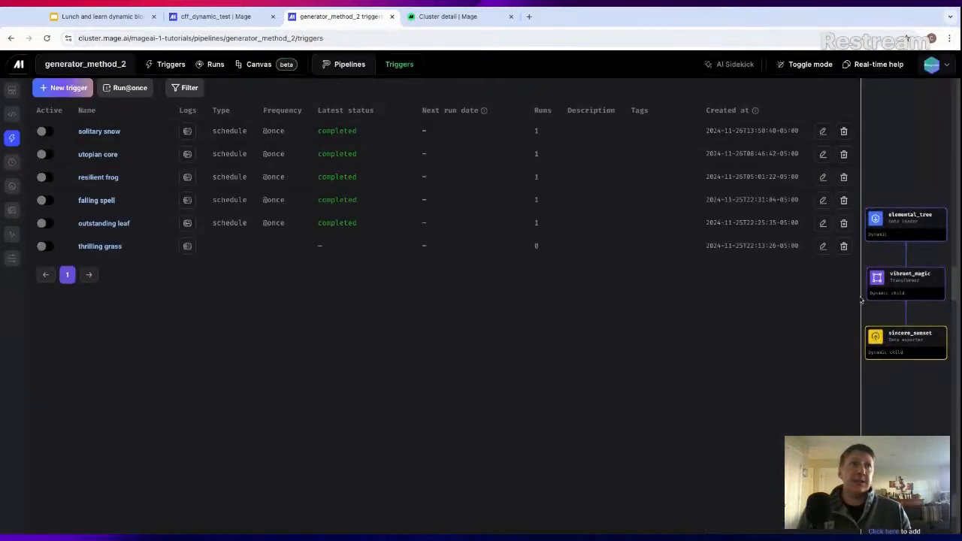
left_click_drag(862, 301, 773, 298)
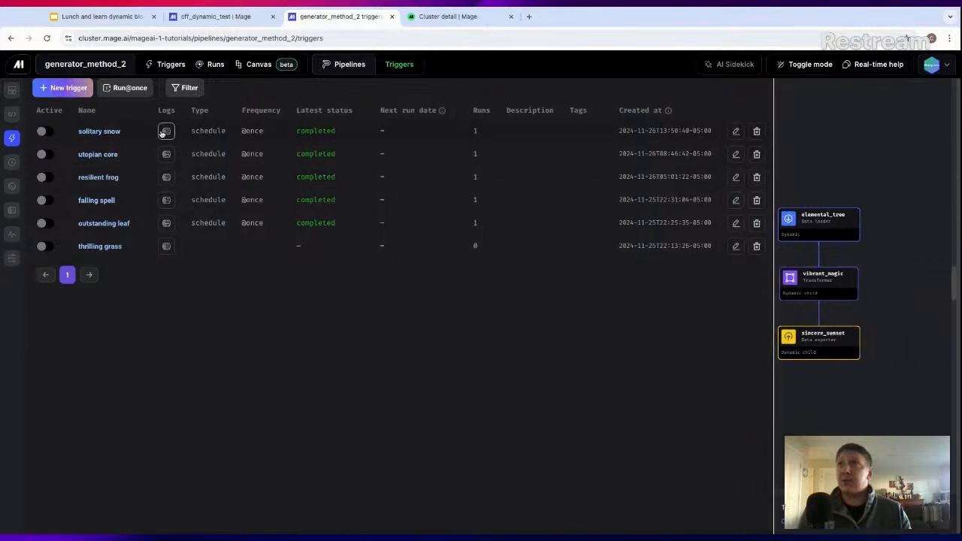
left_click(117, 132)
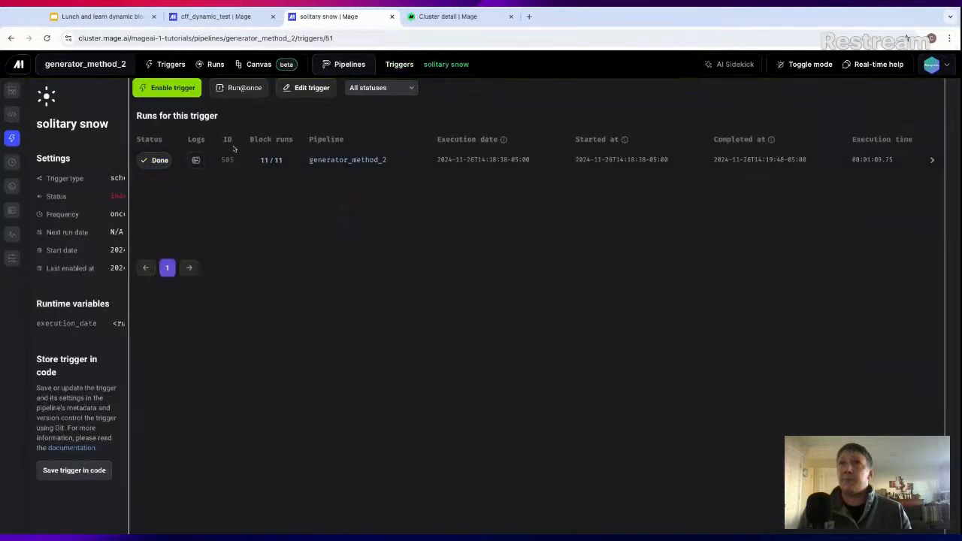
left_click(232, 92)
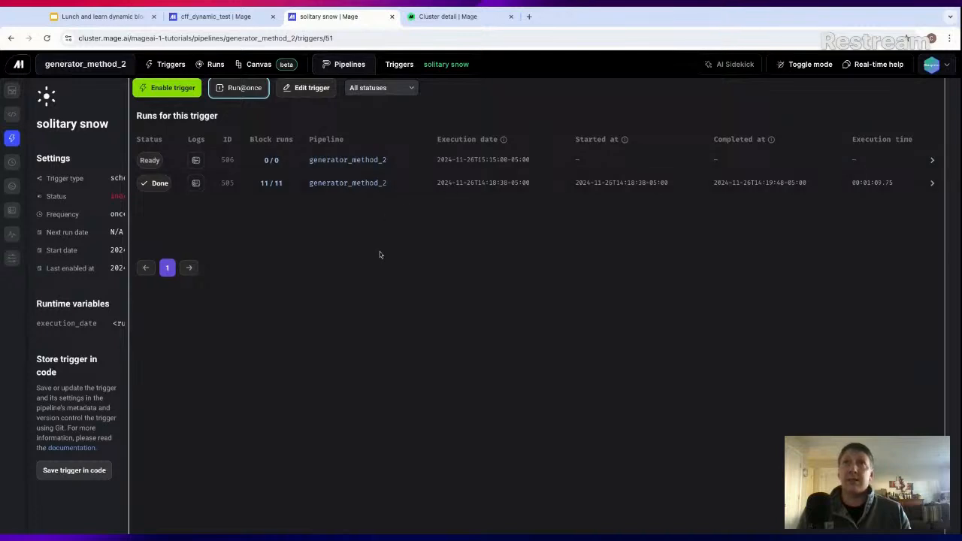
left_click(269, 161)
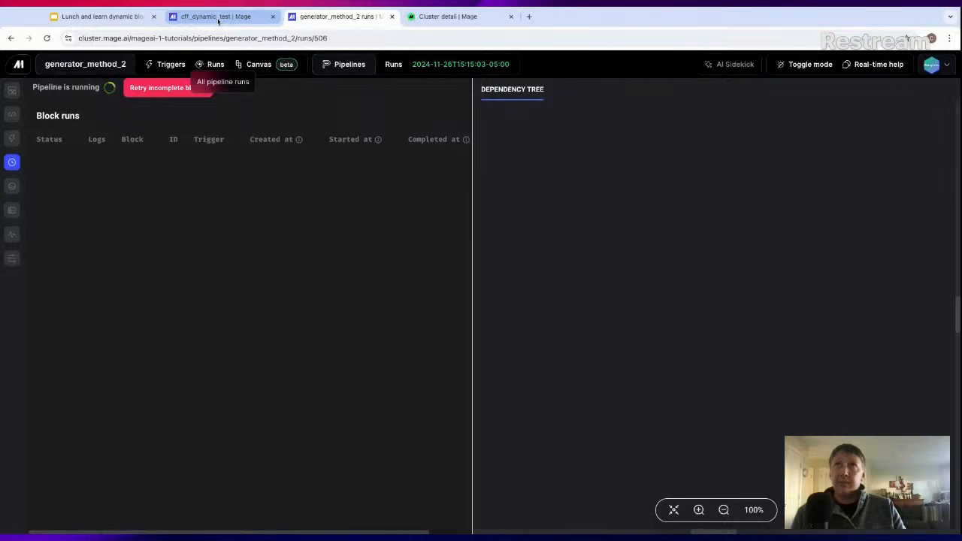
Switch to the Lunch and learn dynamic blocks presentation in Google Slides
left_click(105, 19)
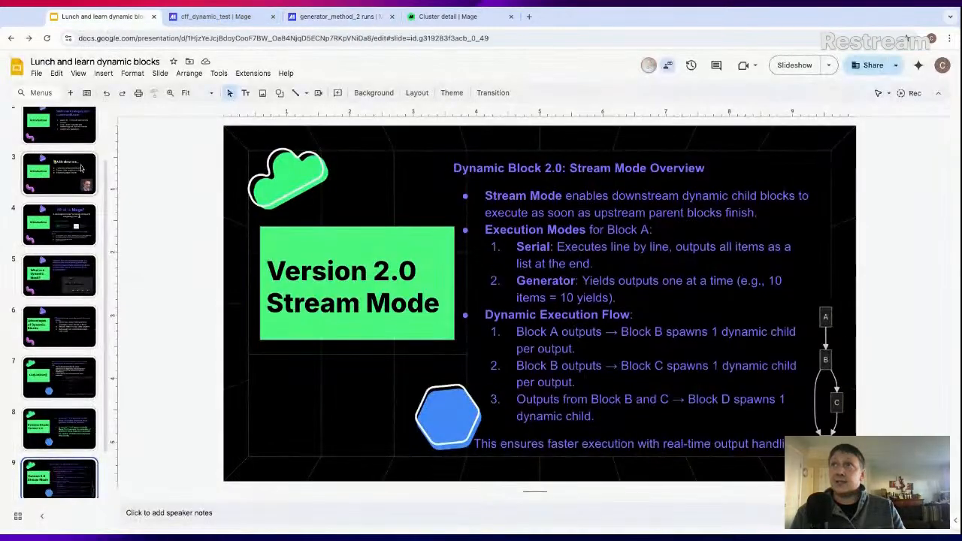
Show the "What is a dynamic block?" slide, and return to the generator_method_2 run to view its whole dependency tree
scroll(66, 210, "down", 2)
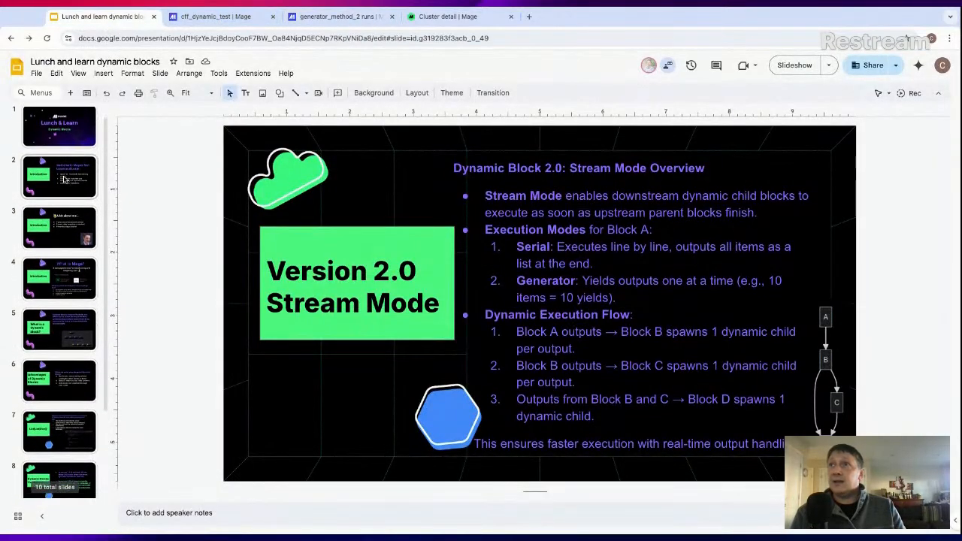
left_click(70, 246)
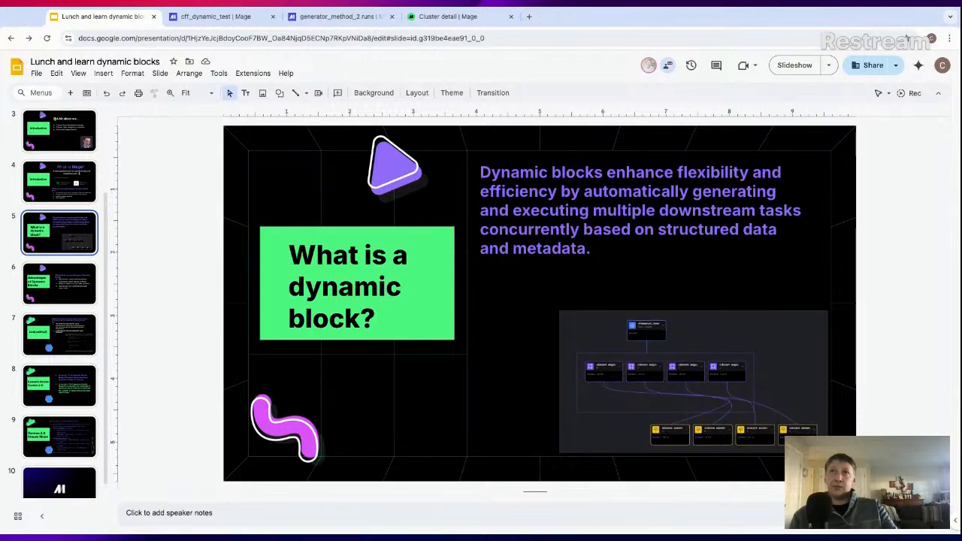
left_click(336, 20)
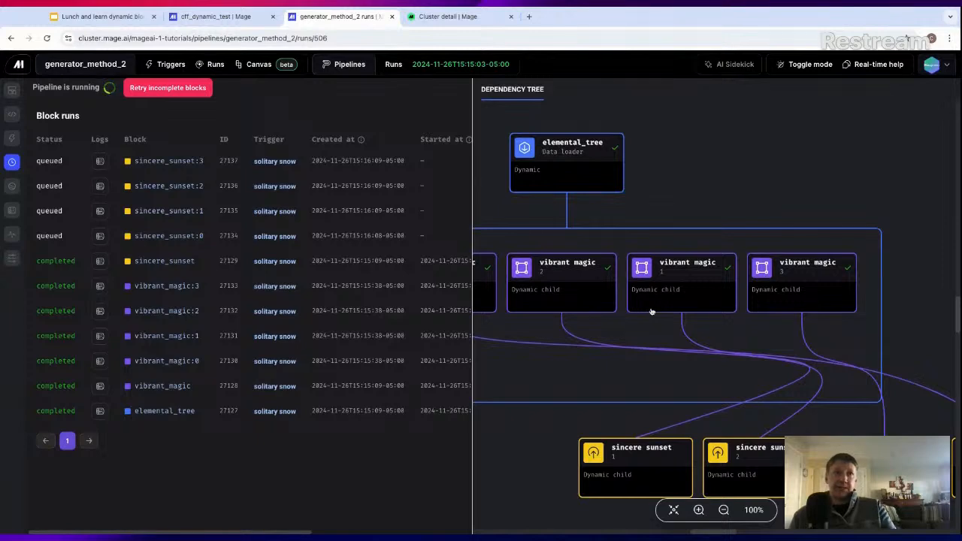
scroll(652, 311, "down", 5)
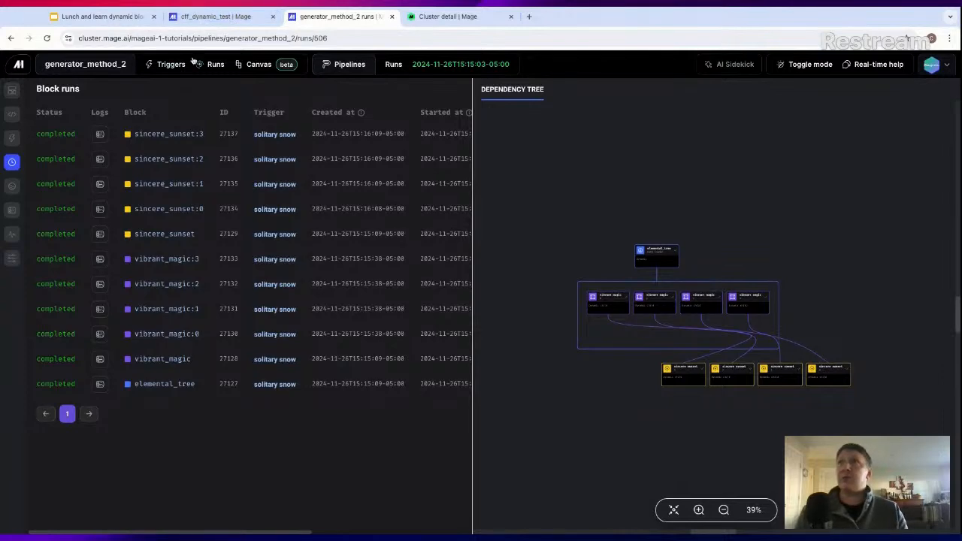
In the cff_dynamic_test pipeline, look up the dynamic settings among the block actions of get_data_test and transform_dynamic_data_test, leaving them as they are
left_click(205, 22)
scroll(513, 175, "up", 20)
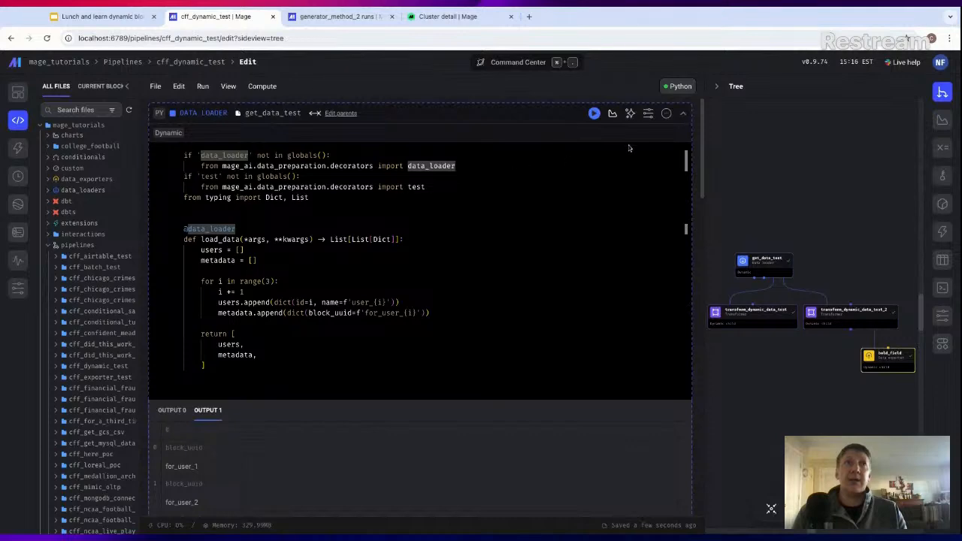
left_click(666, 114)
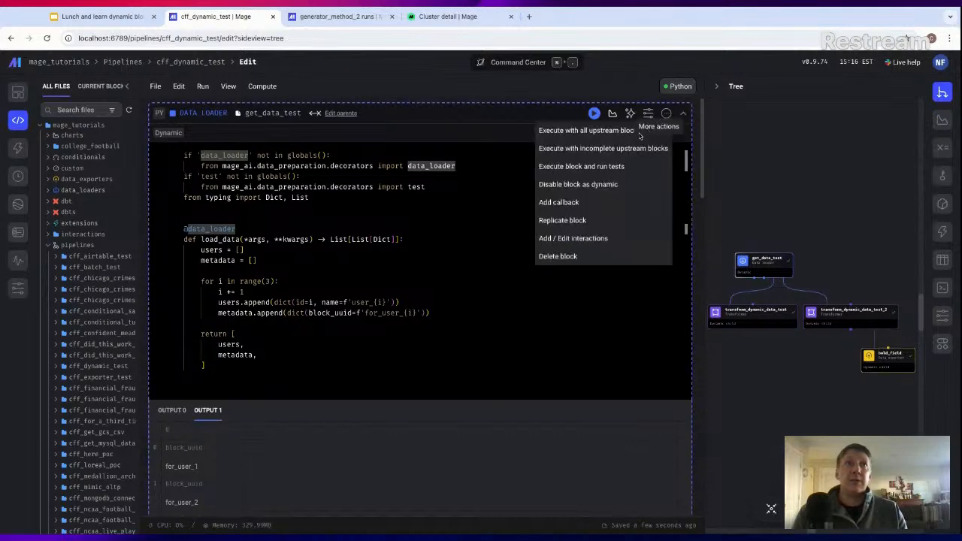
left_click(488, 257)
key("shift+Return")
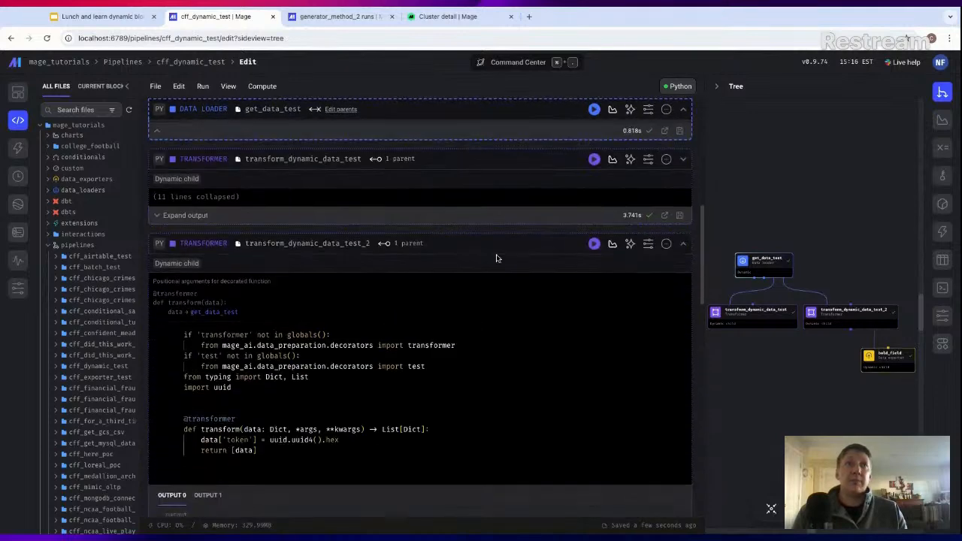
left_click(667, 160)
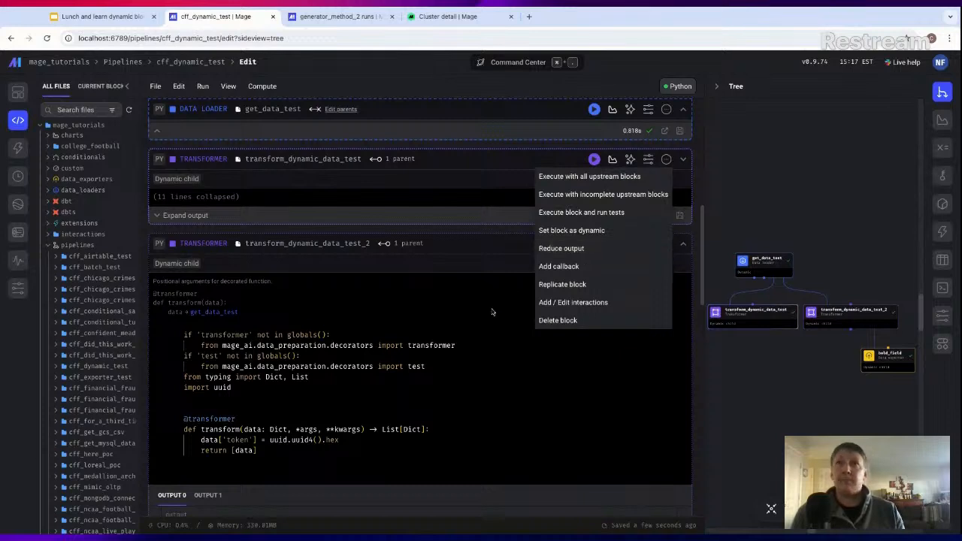
left_click(493, 313)
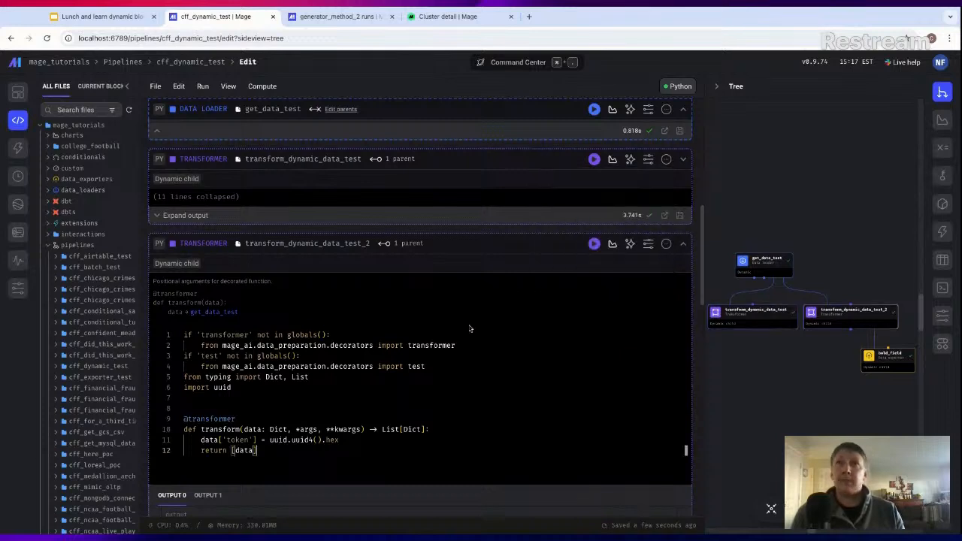
Revisit the generator_method_2 run's block runs and return to the Lunch and learn dynamic blocks presentation
left_click(346, 17)
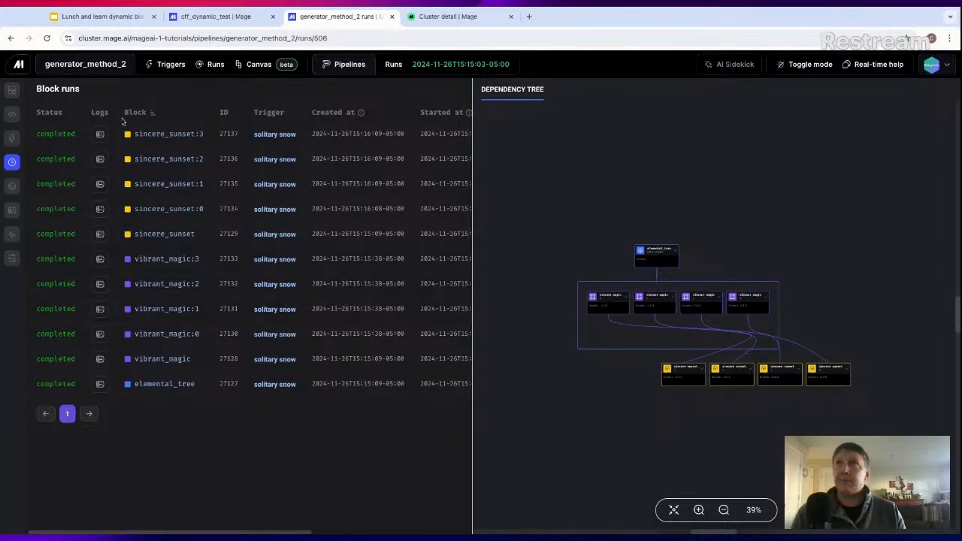
left_click(100, 19)
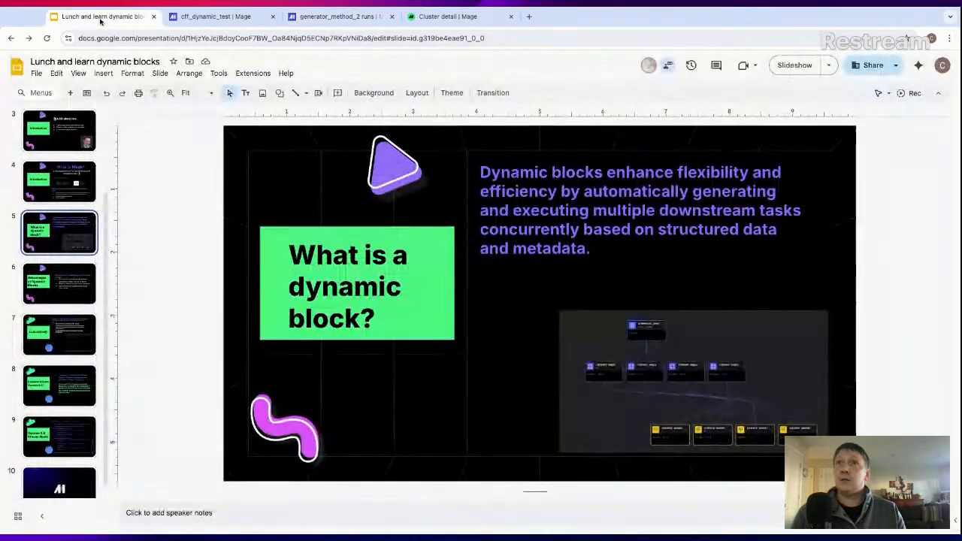